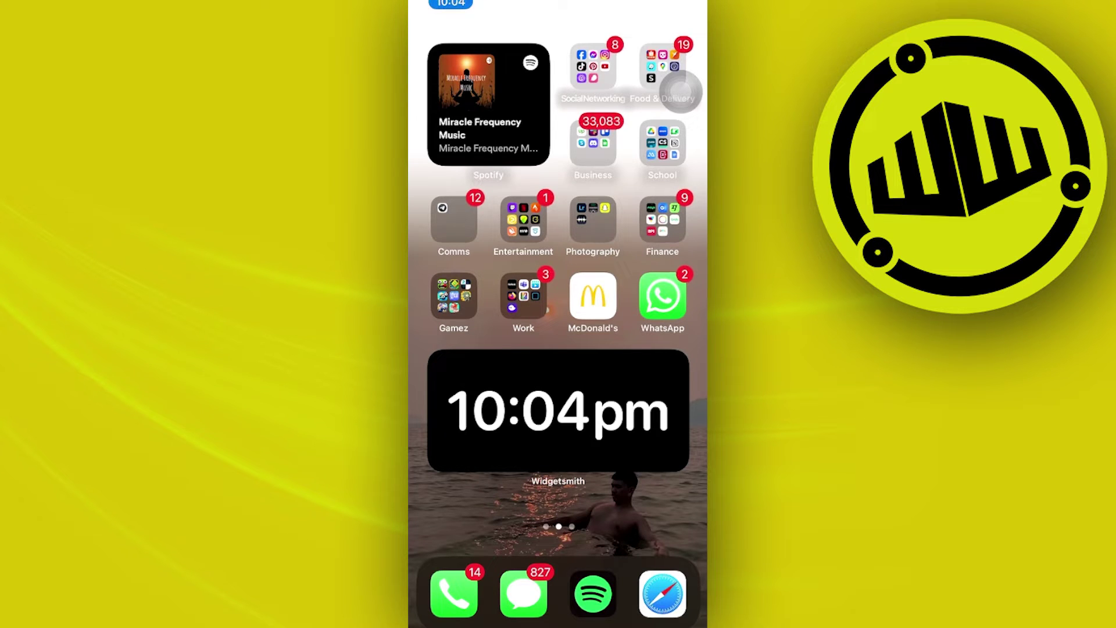
- Swipe across the home screen toward the first page of apps
{"action": "left_click_drag", "start_coordinate": [681, 90], "coordinate": [680, 45]}
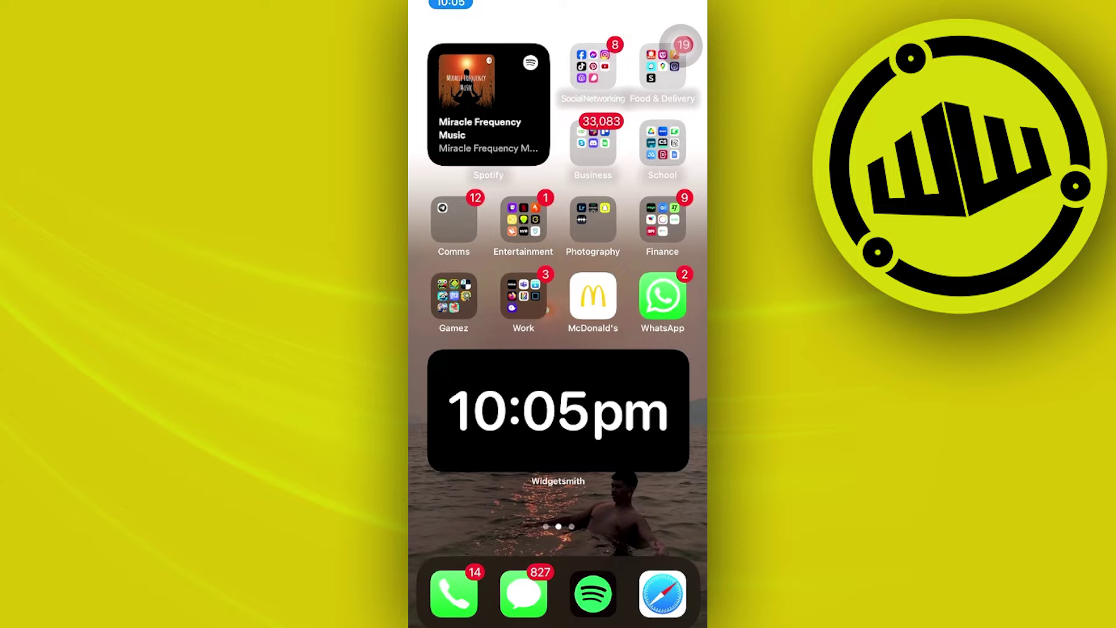
{"action": "left_click_drag", "start_coordinate": [681, 44], "coordinate": [680, 17]}
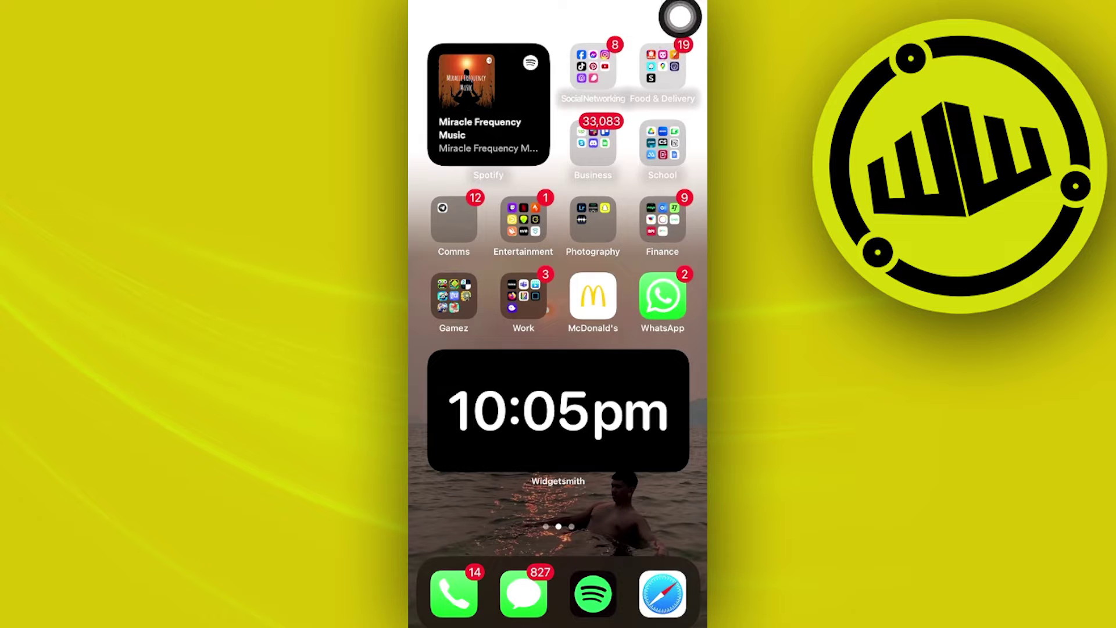
- Return to home page 1, launch Settings, and enter Screen Time
{"action": "left_click_drag", "start_coordinate": [462, 410], "coordinate": [663, 409]}
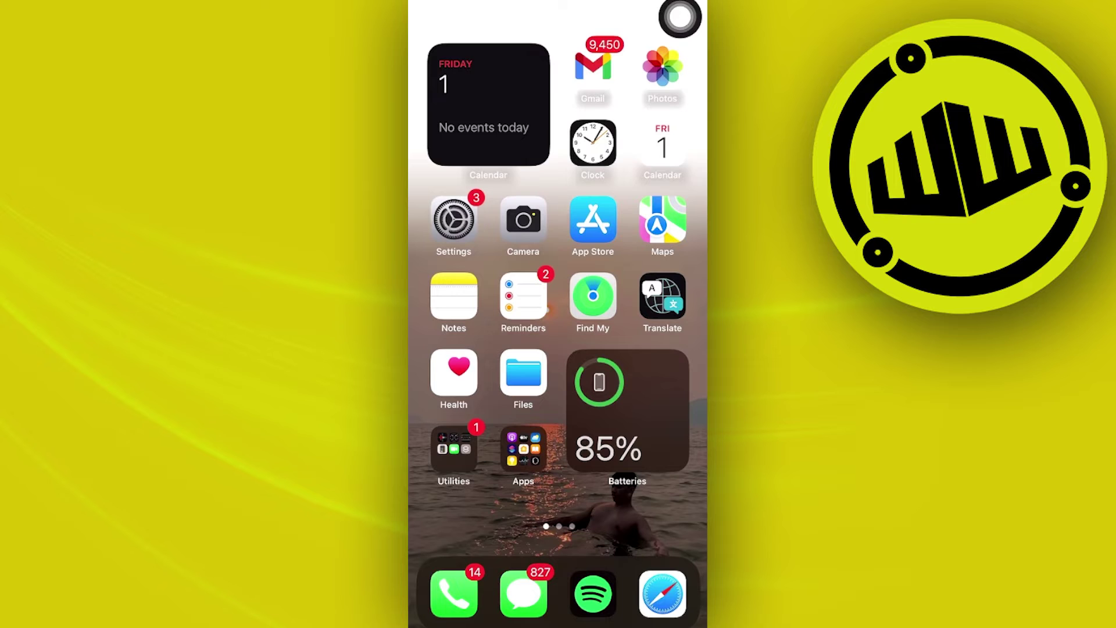
{"action": "left_click", "coordinate": [454, 221]}
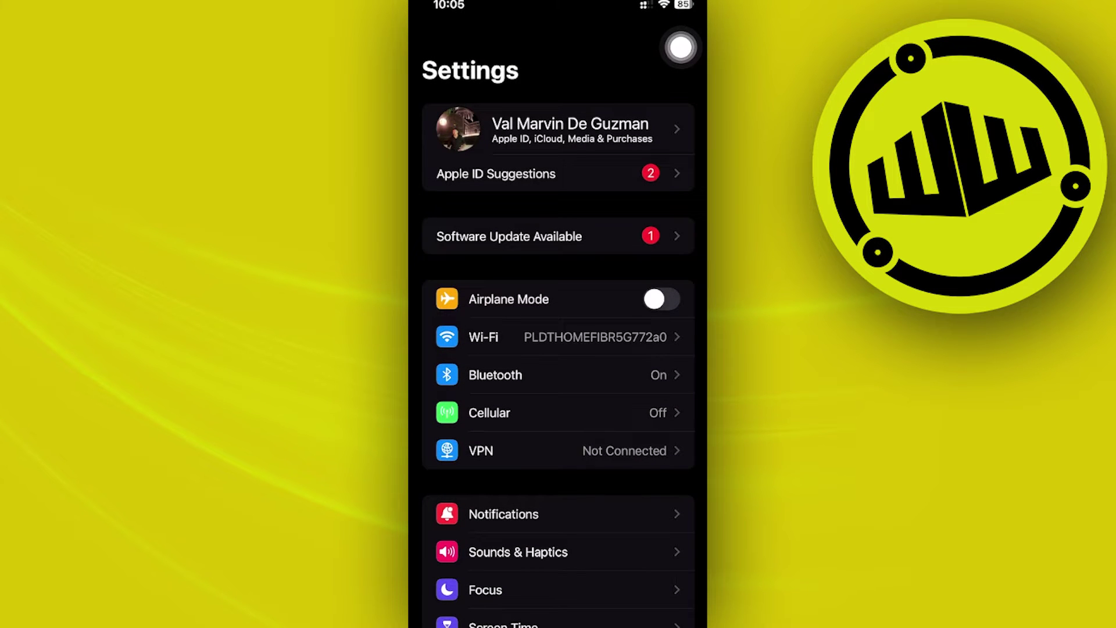
{"action": "scroll", "coordinate": [558, 393], "scroll_direction": "down", "scroll_amount": 5}
{"action": "left_click", "coordinate": [506, 336]}
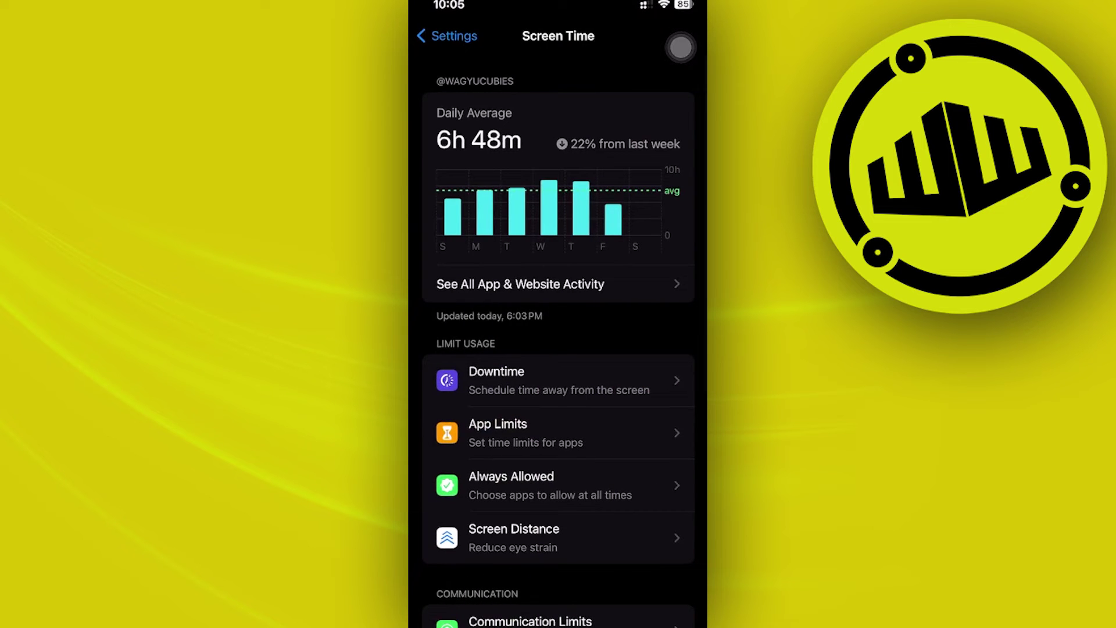
{"action": "scroll", "coordinate": [558, 392], "scroll_direction": "down", "scroll_amount": 3}
{"action": "scroll", "coordinate": [558, 393], "scroll_direction": "down", "scroll_amount": 3}
- Open Content & Privacy Restrictions and switch its toggle on
{"action": "left_click", "coordinate": [524, 466]}
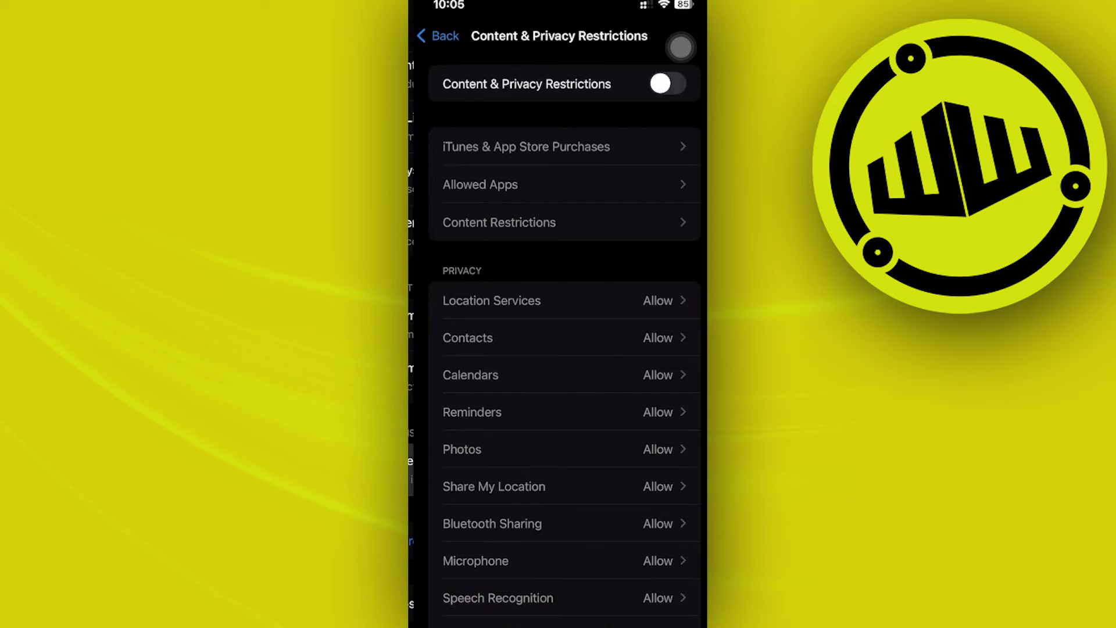
{"action": "left_click_drag", "start_coordinate": [681, 47], "coordinate": [677, 170]}
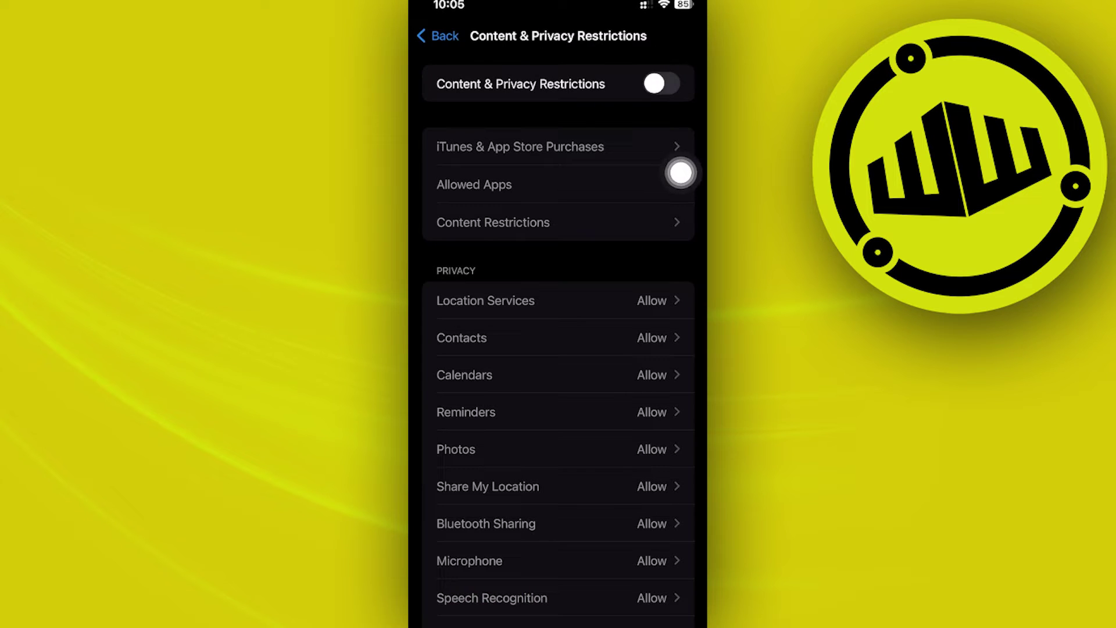
{"action": "left_click", "coordinate": [654, 85]}
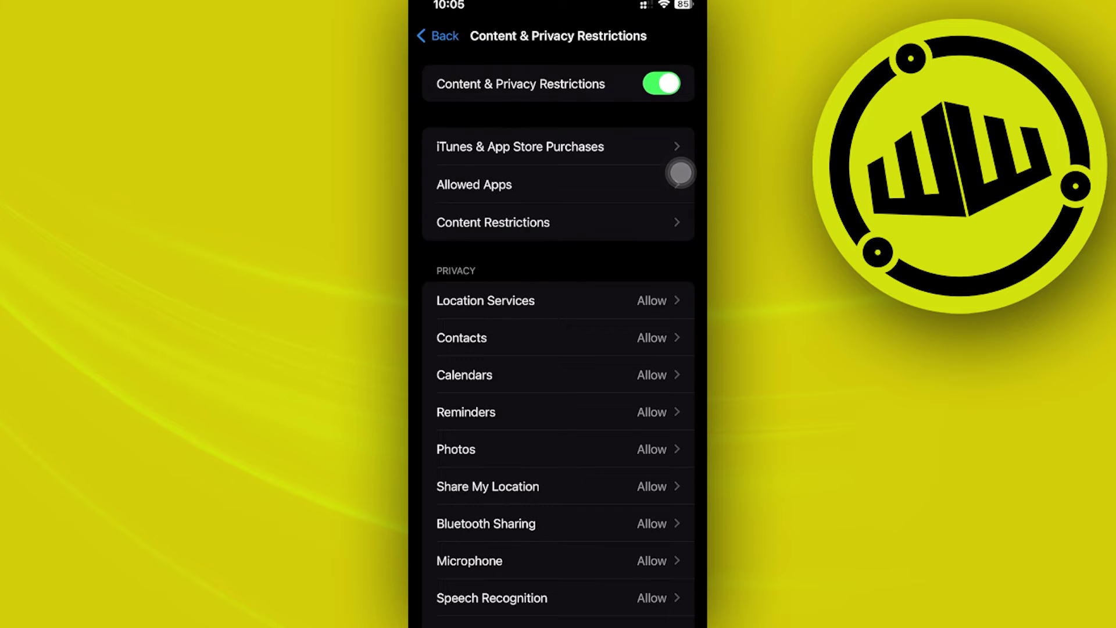
{"action": "left_click_drag", "start_coordinate": [678, 169], "coordinate": [668, 246]}
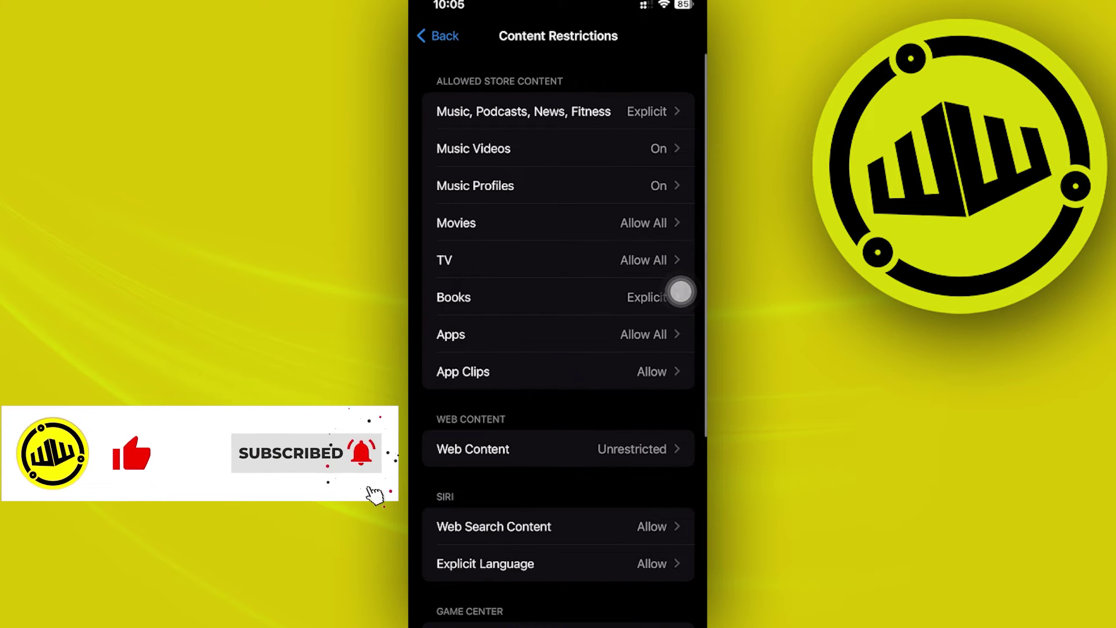
{"action": "scroll", "coordinate": [675, 293], "scroll_direction": "down", "scroll_amount": 2}
- Choose Limit Adult Websites in the Web Content options
{"action": "left_click", "coordinate": [522, 391]}
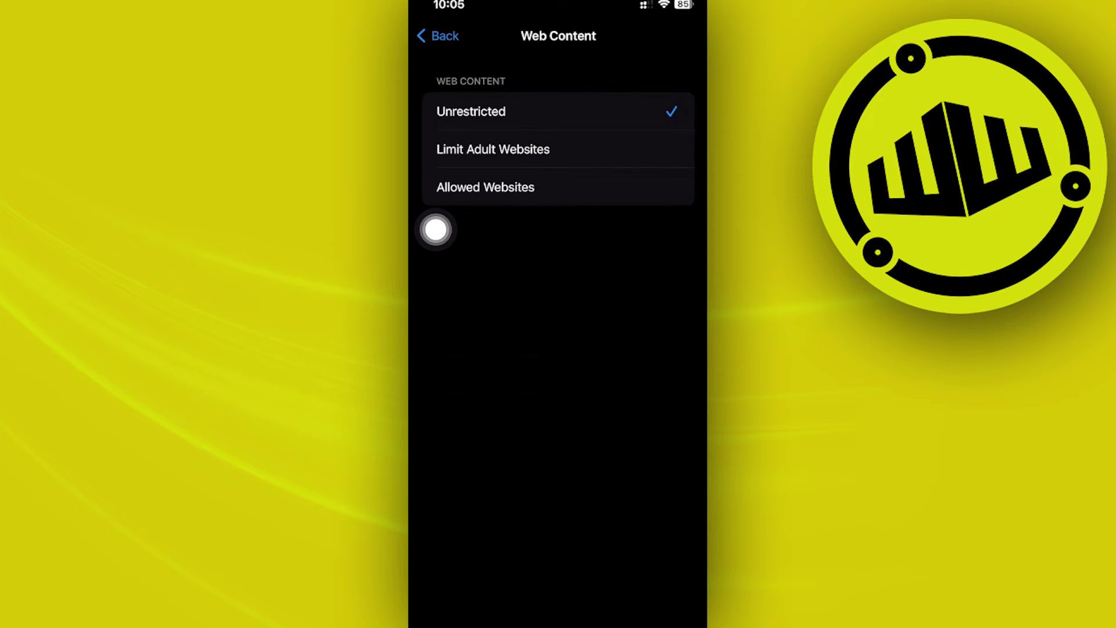
{"action": "left_click", "coordinate": [493, 149]}
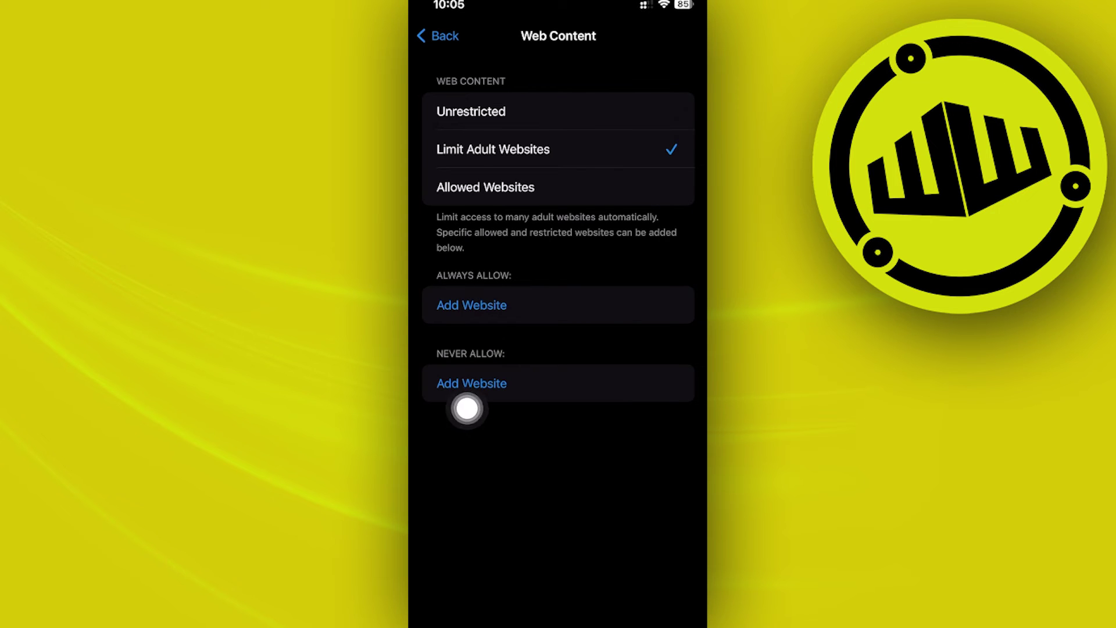
{"action": "left_click", "coordinate": [436, 416]}
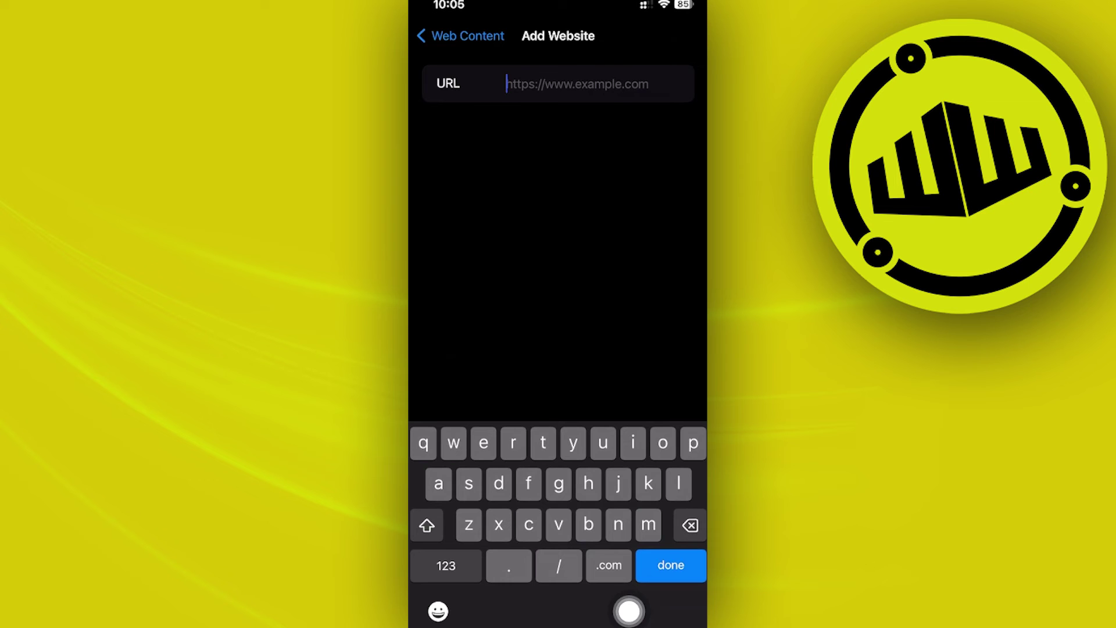
{"action": "left_click", "coordinate": [421, 36]}
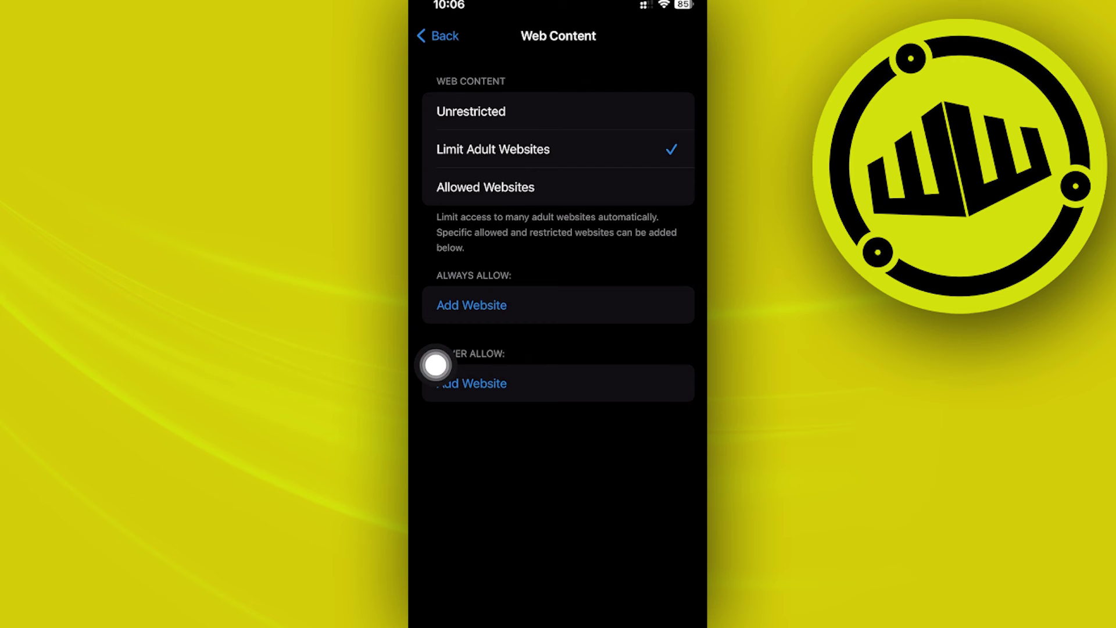
{"action": "left_click_drag", "start_coordinate": [558, 621], "coordinate": [558, 393]}
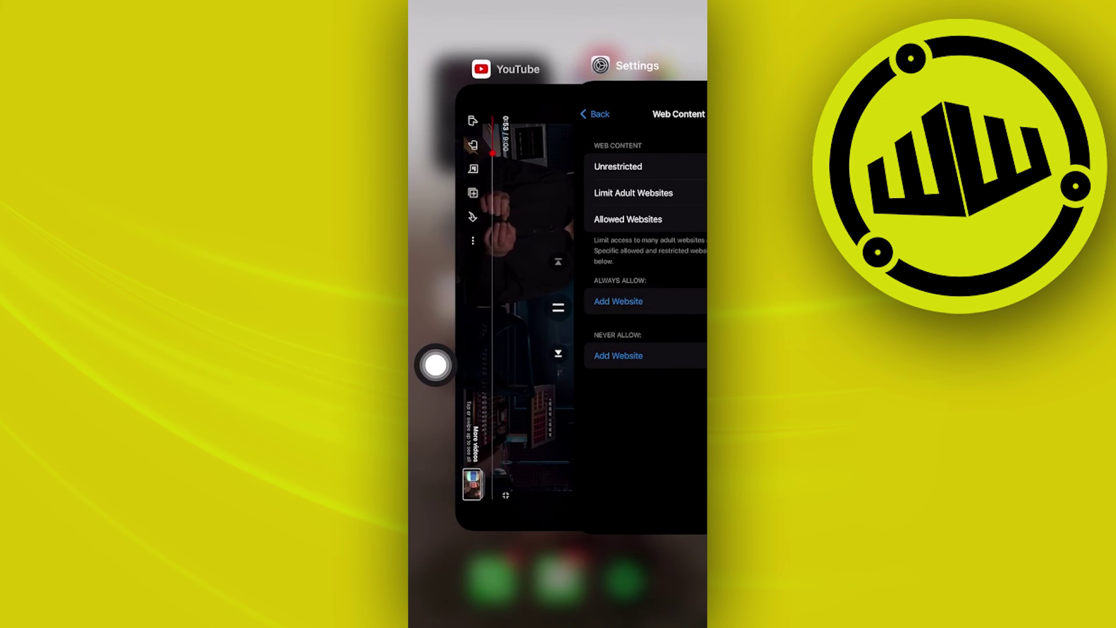